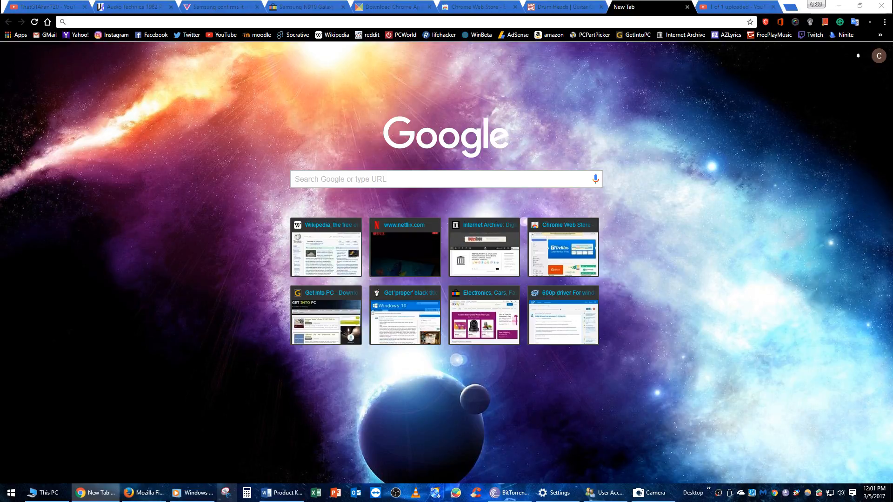
Open the website ninite.com
click(332, 183)
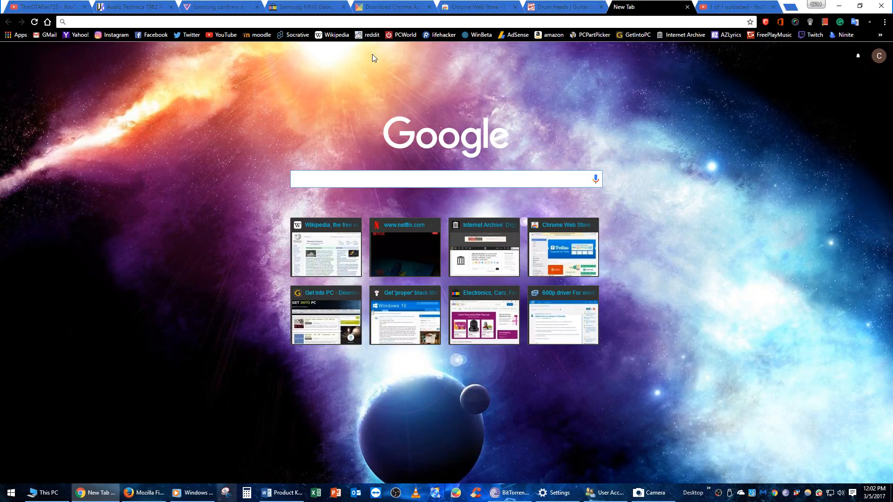
text(ninite.)
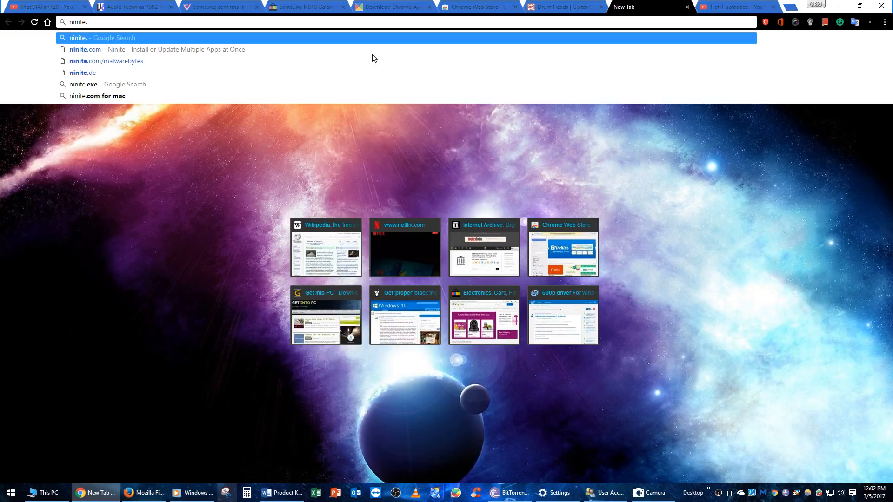
text(com)
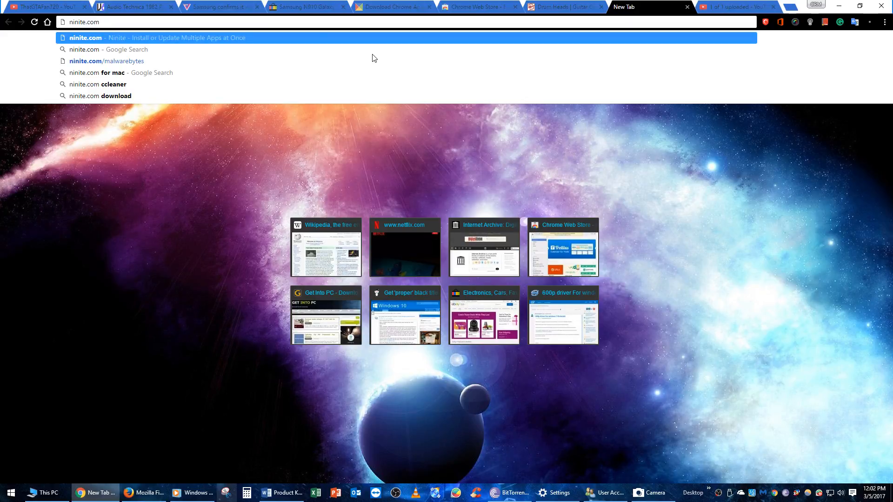
key(Return)
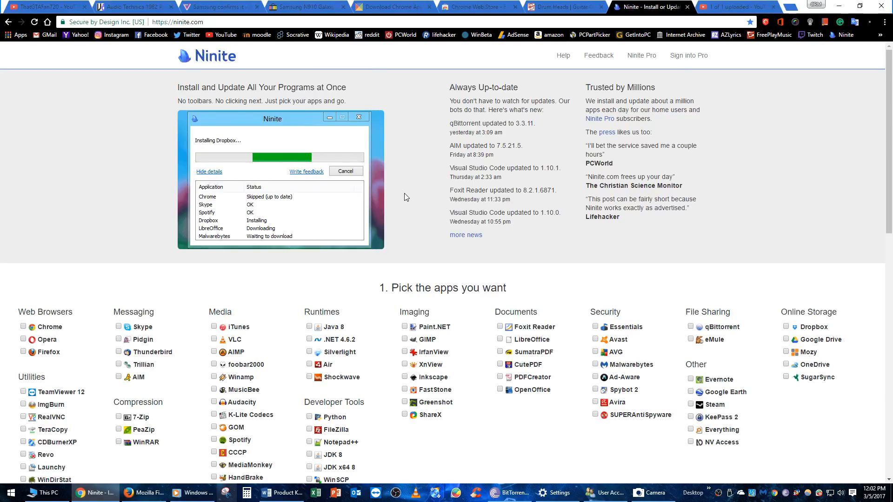
Select Chrome, Firefox, TeamViewer 12, CDBurnerXP and 7-Zip in the list of apps to install
scroll(406, 197, down, 4)
scroll(405, 197, up, 2)
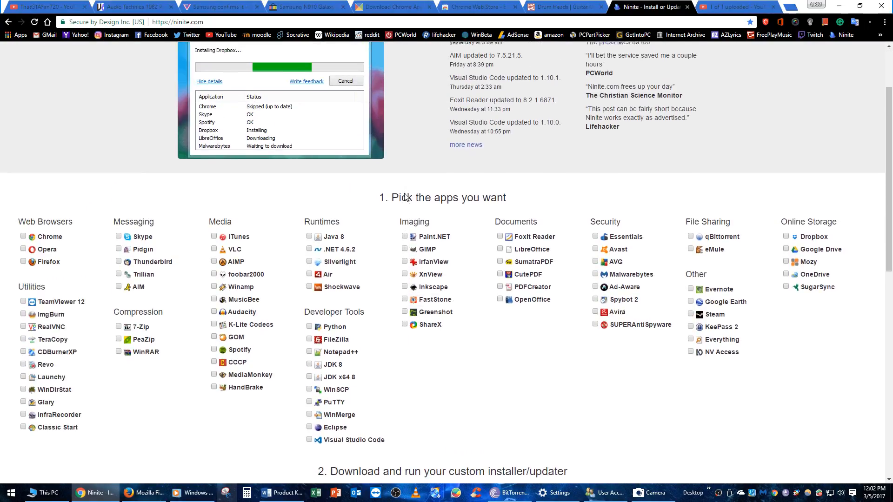
scroll(405, 197, down, 2)
scroll(406, 198, up, 4)
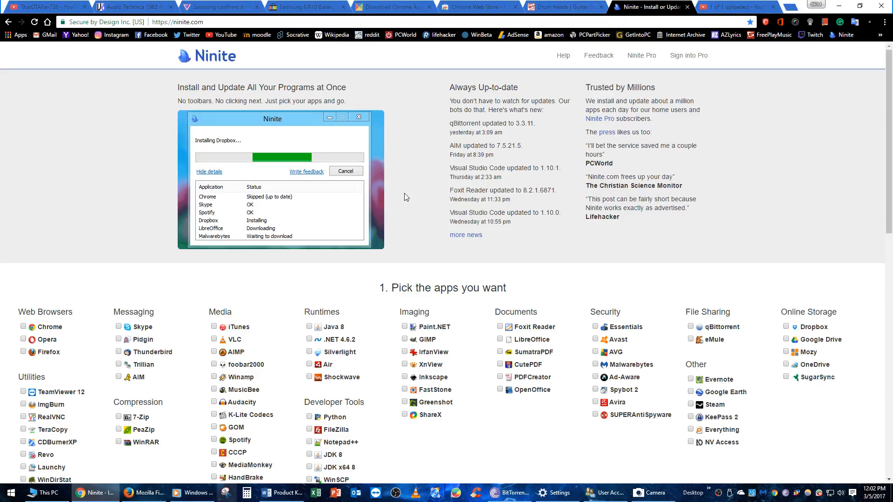
scroll(59, 287, down, 1)
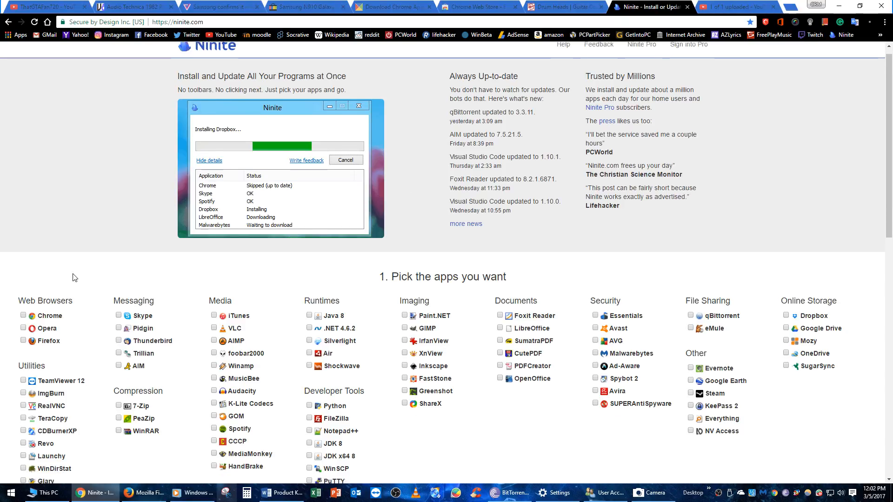
click(45, 283)
click(51, 306)
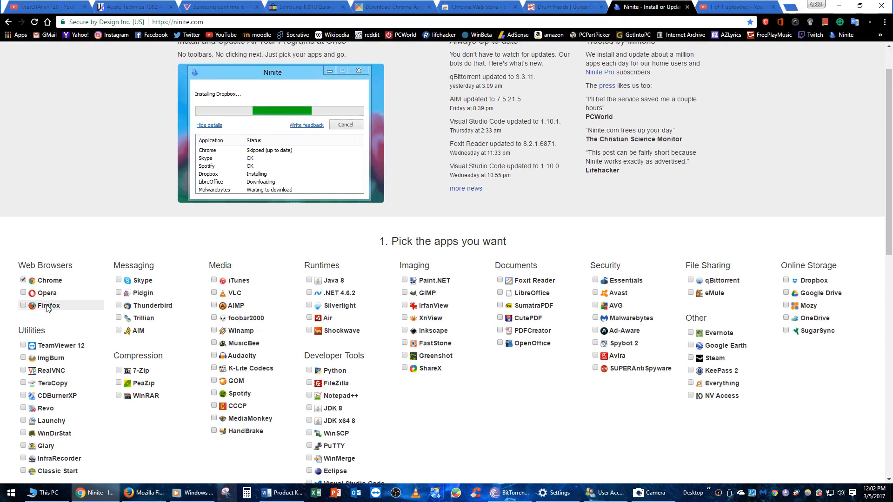
click(65, 349)
click(54, 398)
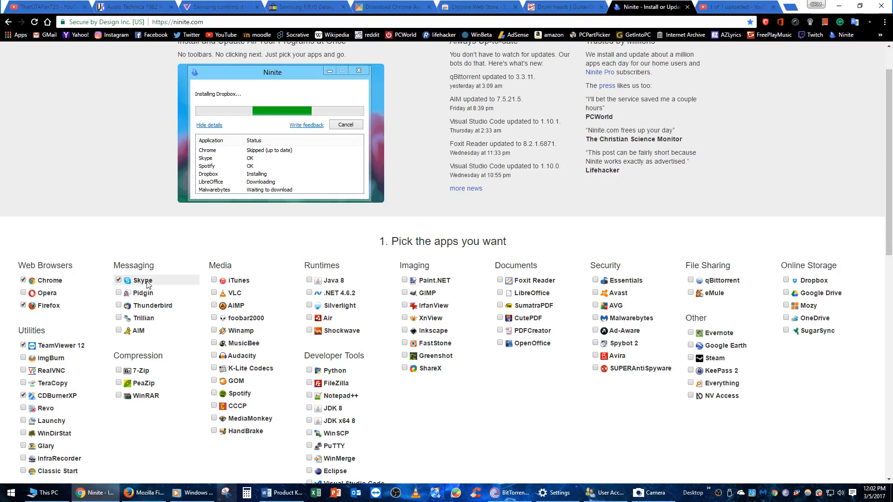
click(140, 370)
Add the media apps VLC, Audacity and Spotify to the selection
click(234, 293)
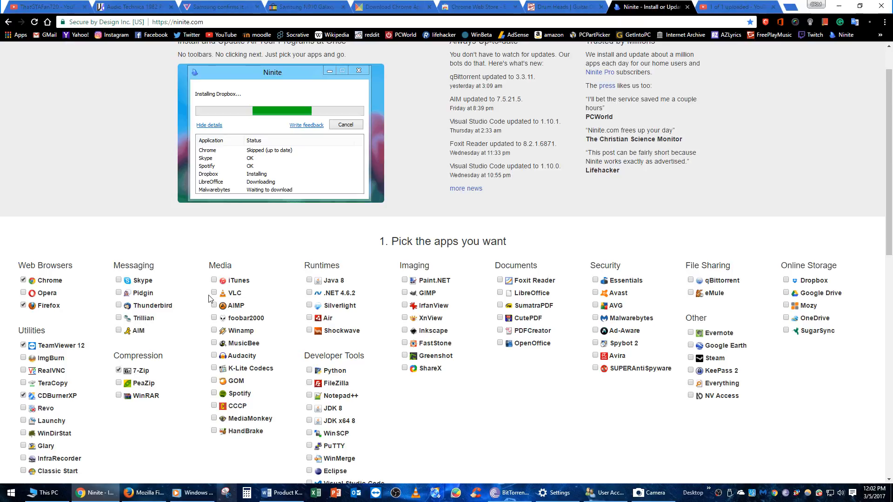
click(235, 357)
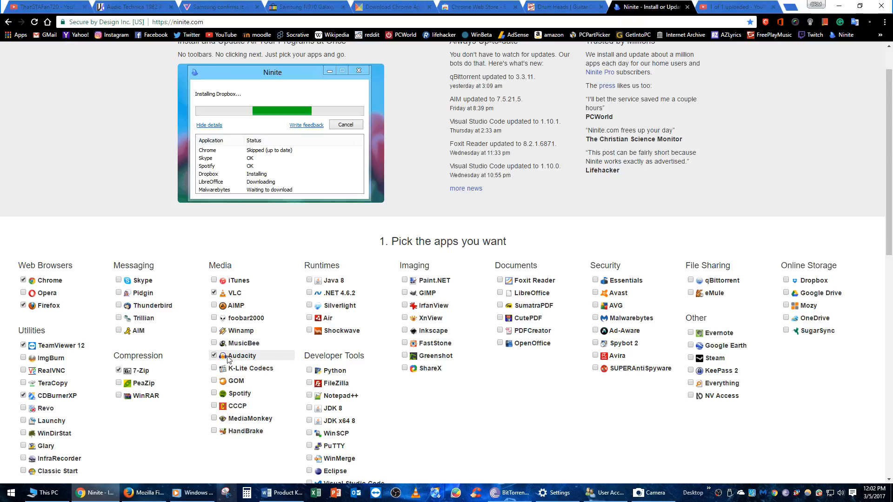
click(233, 394)
Select all five runtimes: Java 8, .NET 4.6.2, Silverlight, Air and Shockwave
click(331, 280)
click(331, 293)
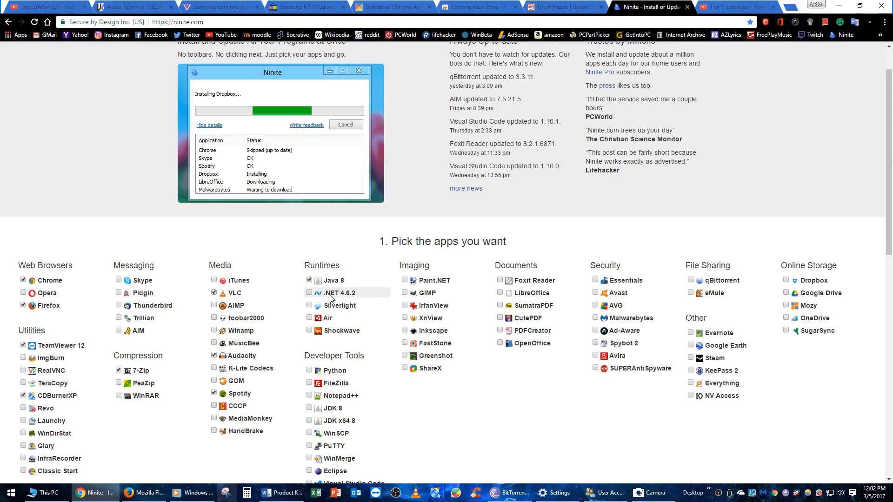
click(331, 306)
click(328, 318)
click(327, 331)
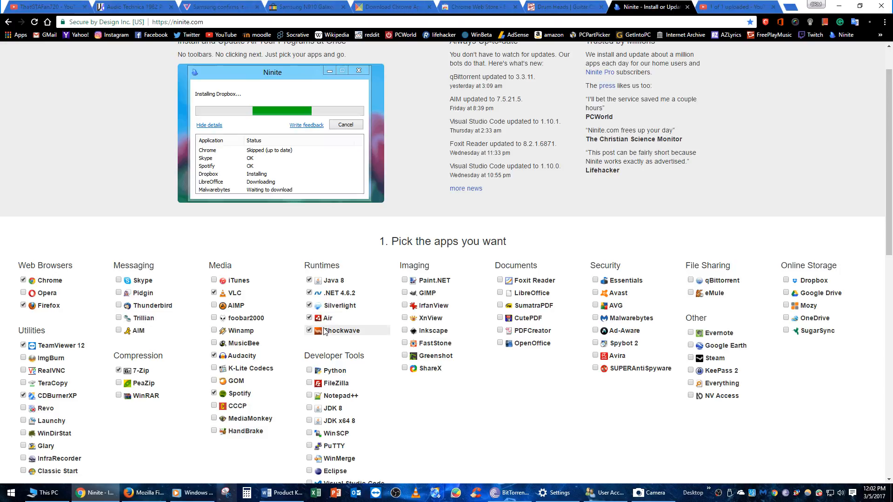
Add the developer tools Visual Studio Code, WinMerge and Notepad++ to the selection
scroll(339, 386, down, 1)
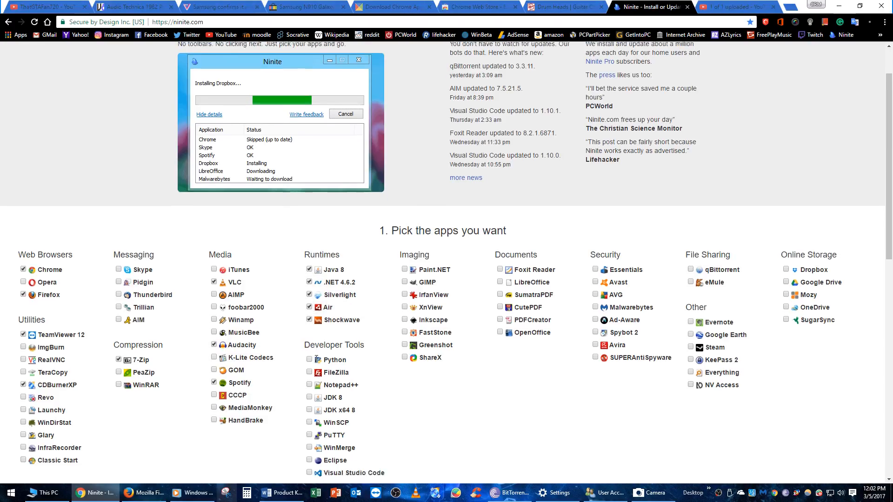
click(354, 437)
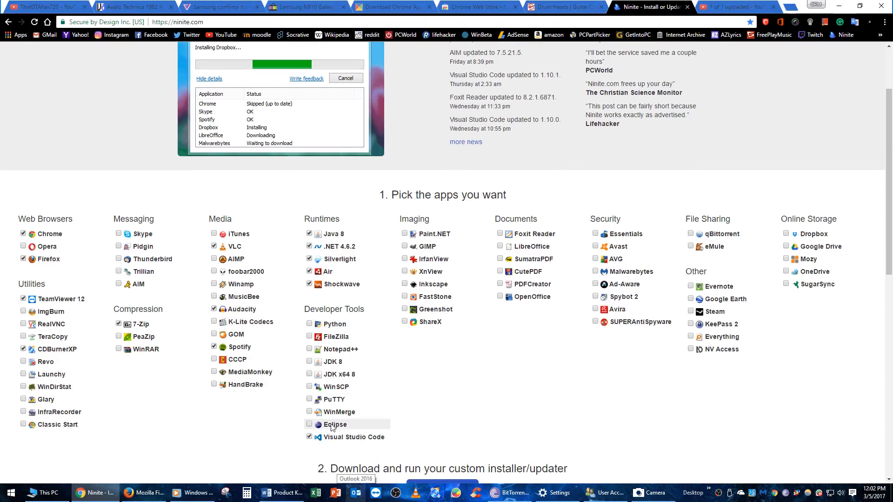
click(332, 412)
click(332, 349)
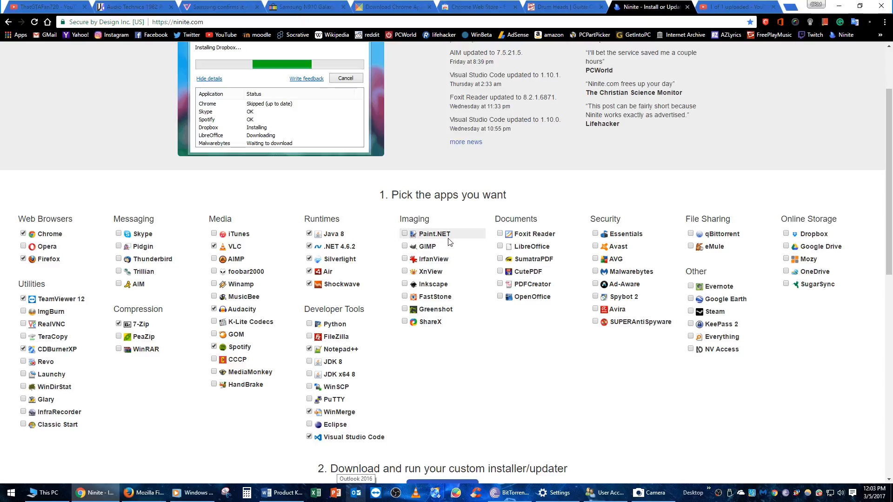
Add GIMP, Paint.NET, Malwarebytes, Steam and Google Earth to the selected apps
click(423, 248)
click(432, 235)
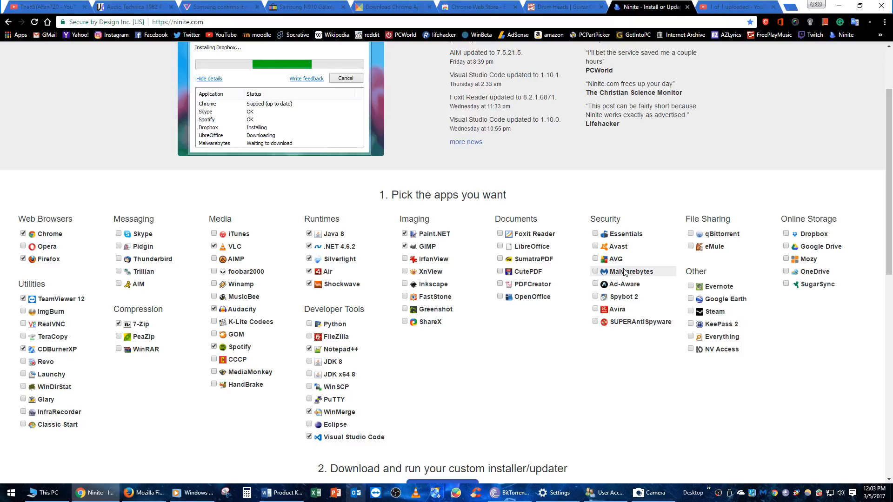
click(626, 272)
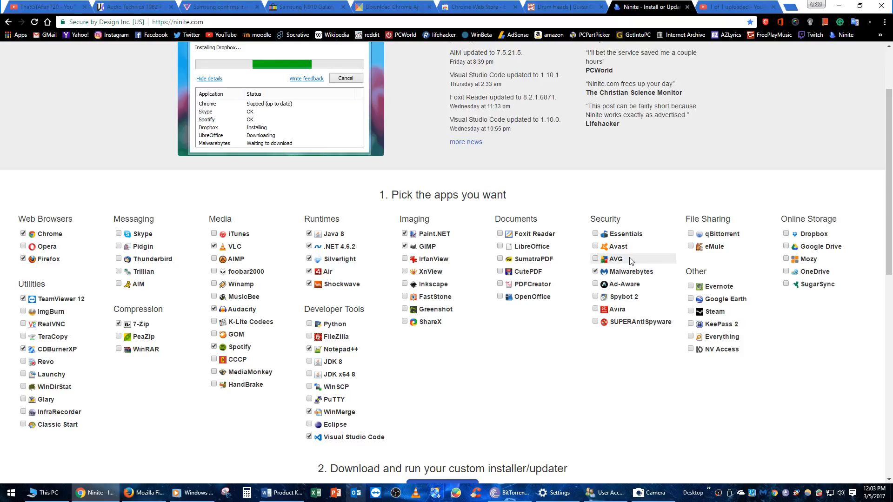
click(704, 314)
click(705, 300)
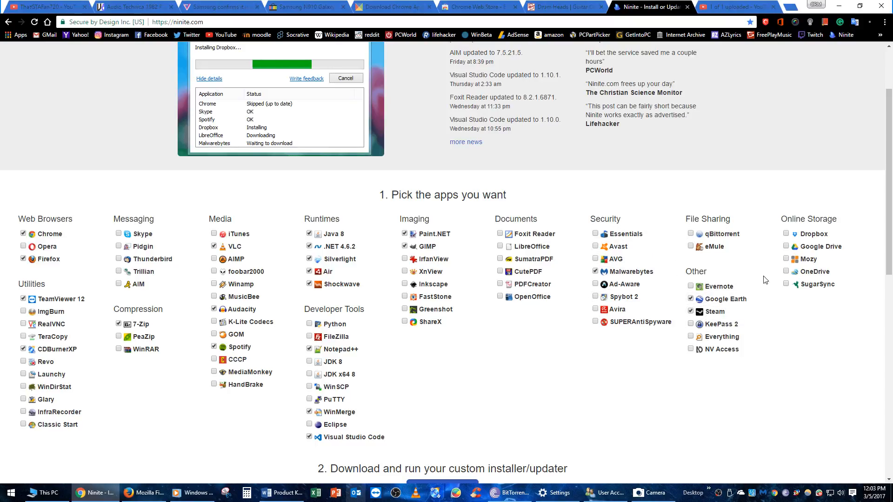
Select the online storage apps Dropbox, Google Drive and OneDrive
click(803, 235)
click(803, 247)
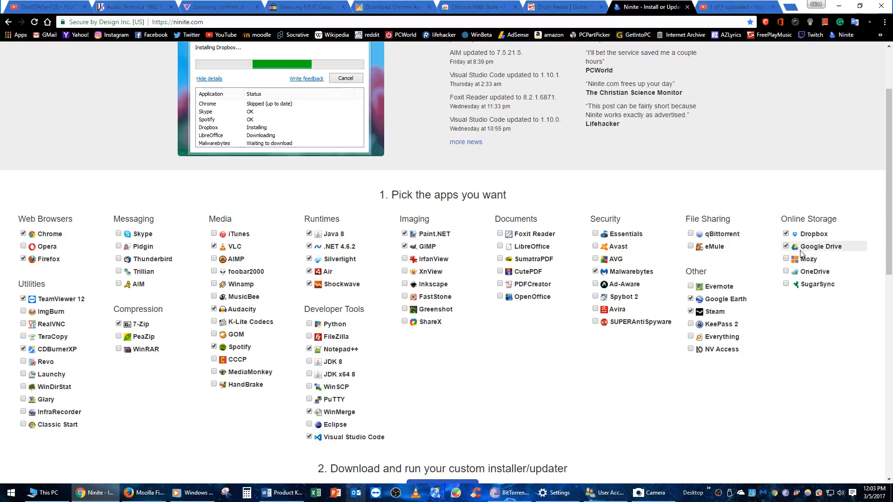
click(786, 272)
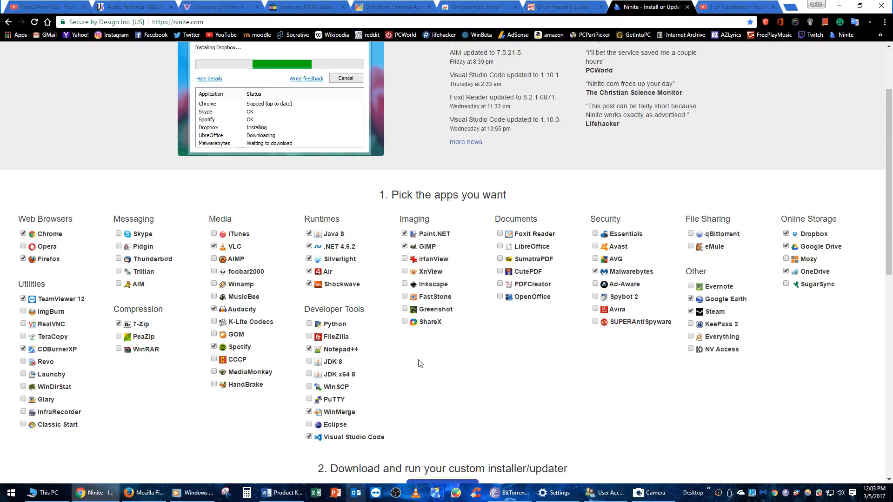
Download the custom Ninite installer and save it to the Desktop folder under its suggested file name
scroll(421, 365, down, 2)
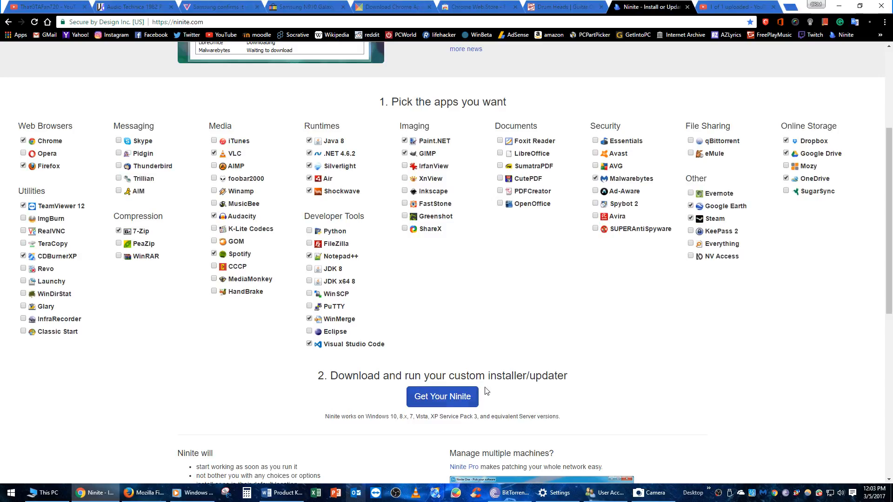
click(441, 401)
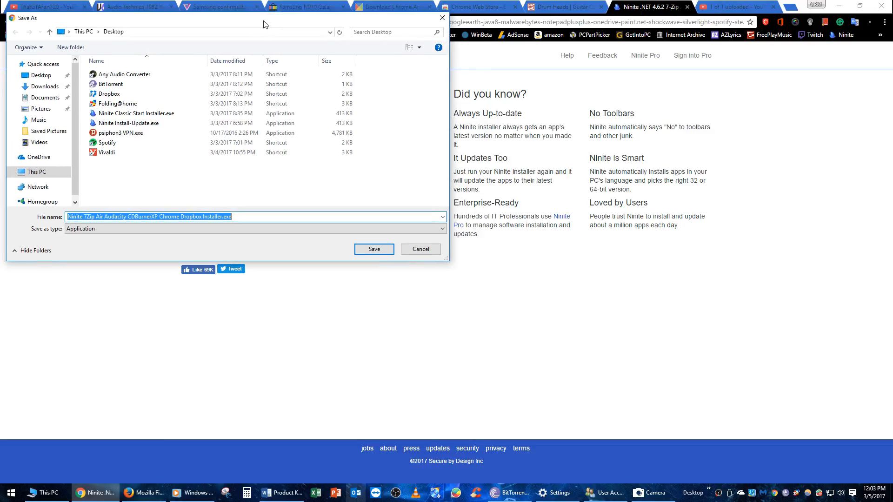
drag(263, 12, 307, 56)
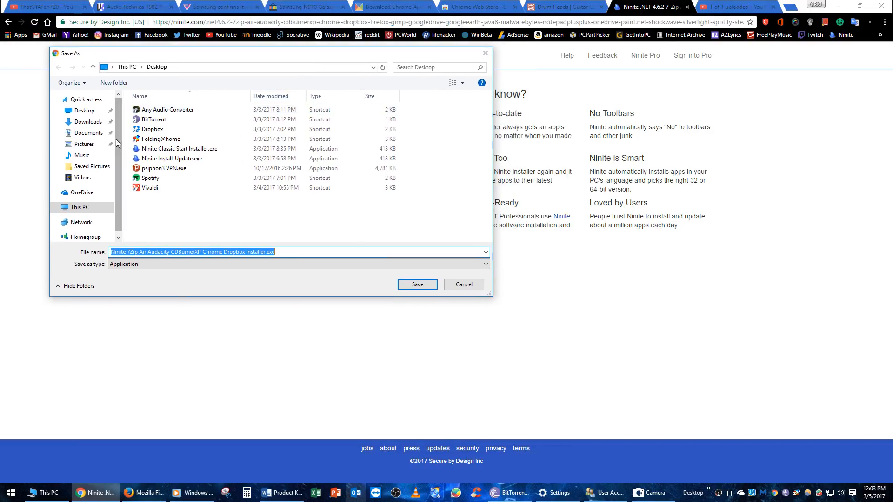
click(83, 111)
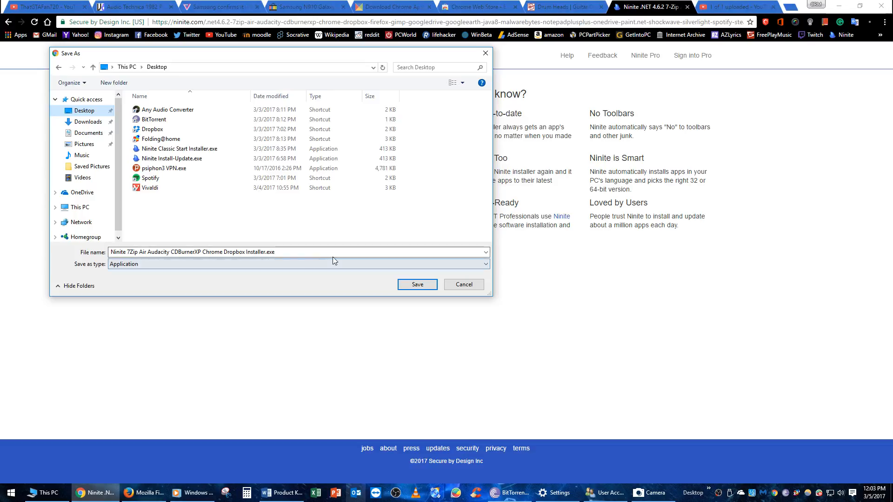
click(315, 250)
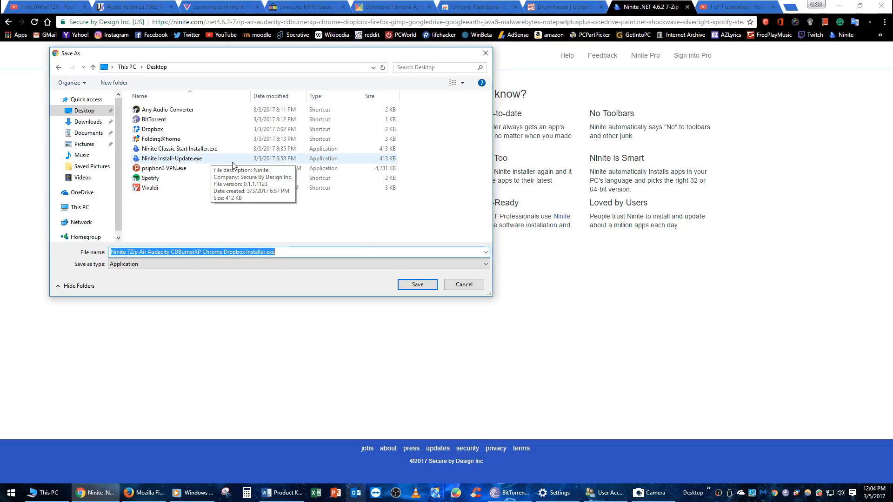
click(425, 288)
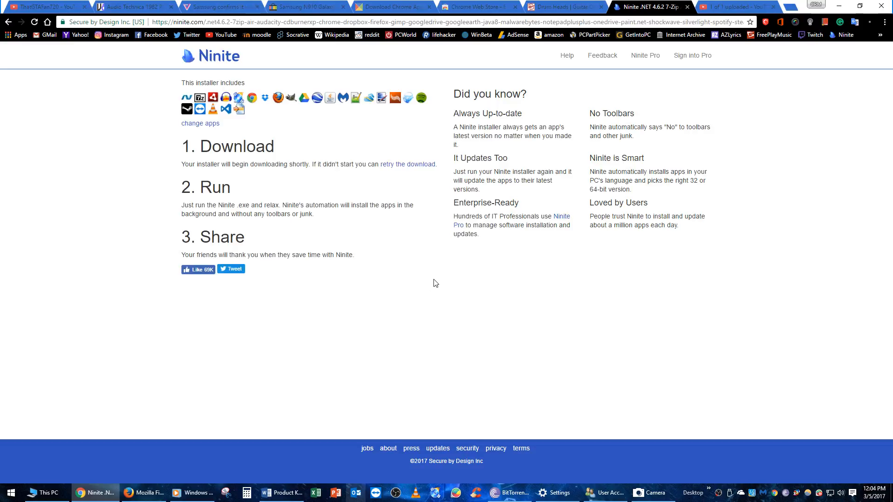
Show the desktop, change its background from a picture to a solid color, and minimize the Settings window
key(super+d)
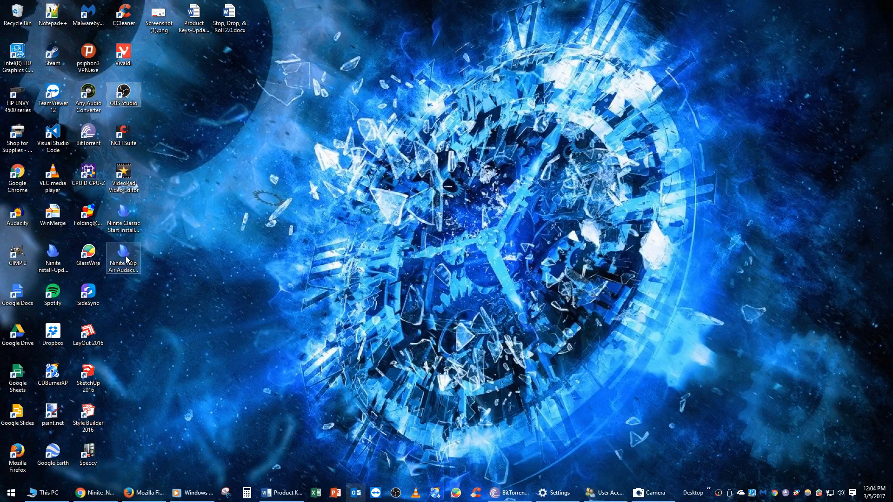
mouse_move(123, 255)
mouse_down()
mouse_move(347, 153)
mouse_move(205, 174)
mouse_move(169, 223)
mouse_move(126, 255)
mouse_up()
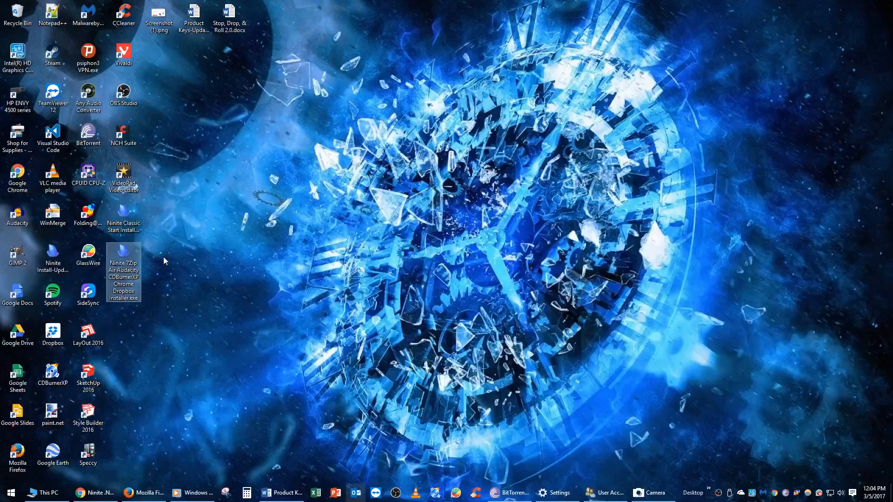
right_click(264, 181)
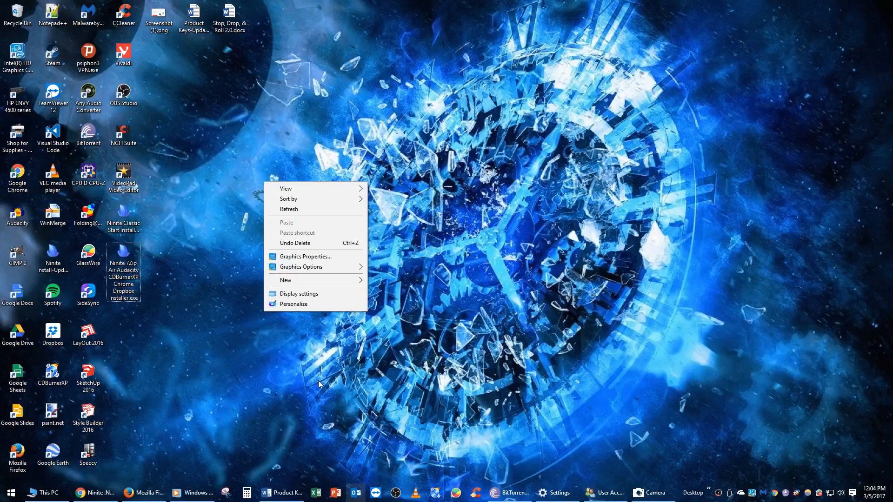
click(310, 304)
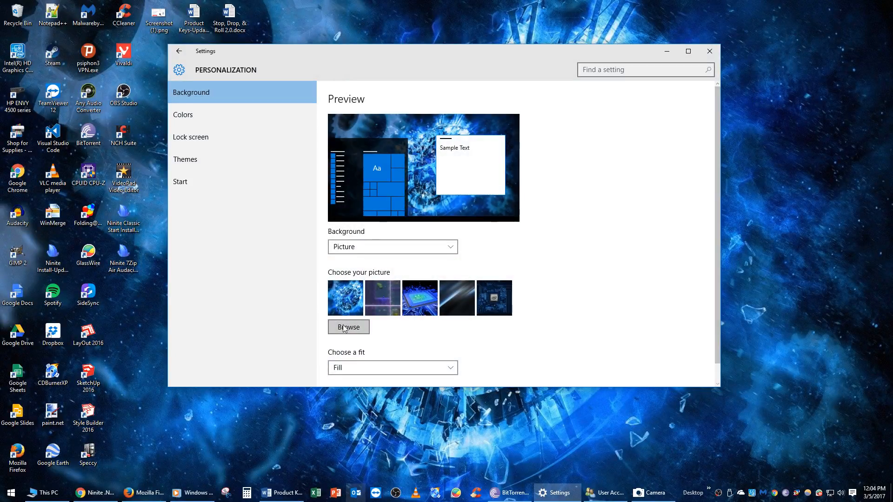
click(393, 247)
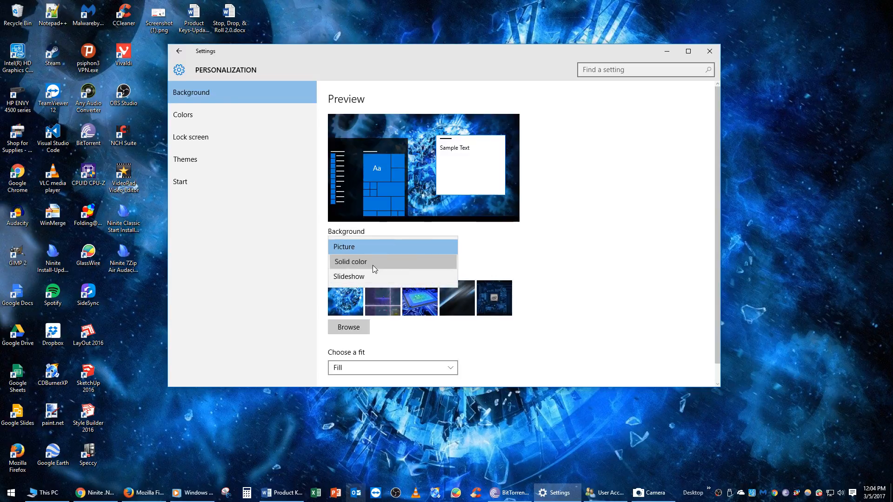
click(372, 264)
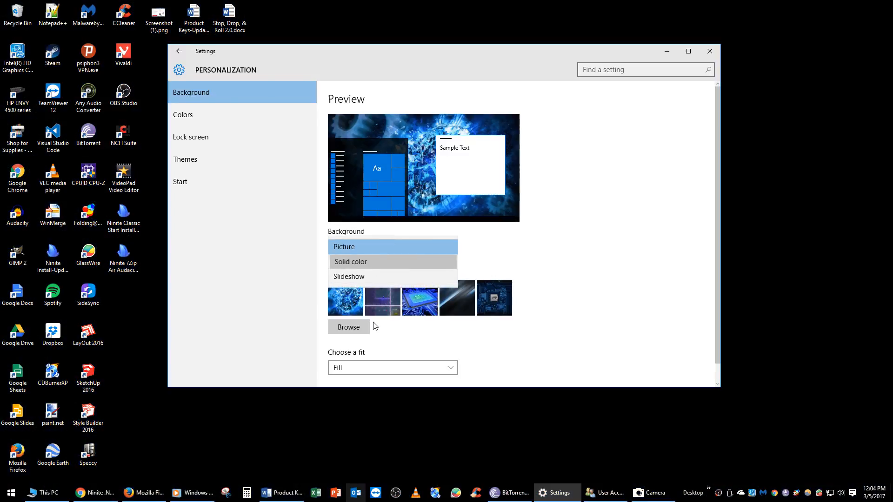
click(666, 50)
Move the newly downloaded Ninite installer icon to an empty area of the desktop, apart from the other icons
drag(125, 261, 308, 172)
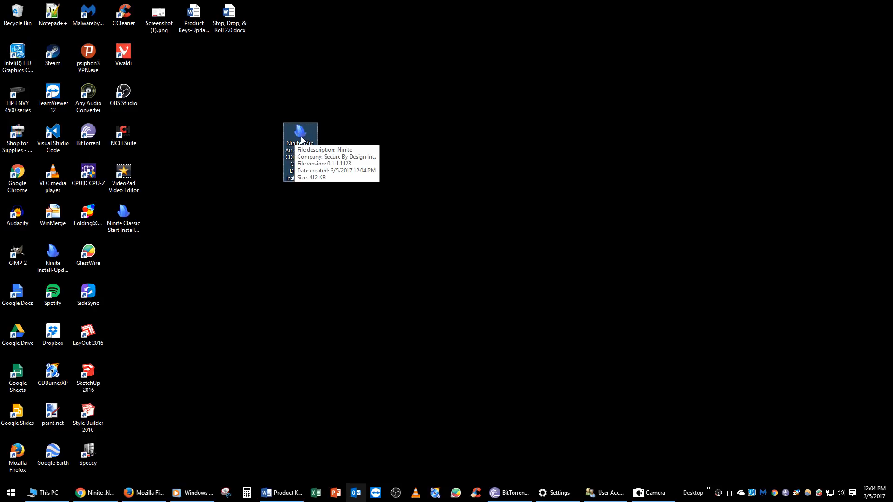
drag(302, 138, 225, 134)
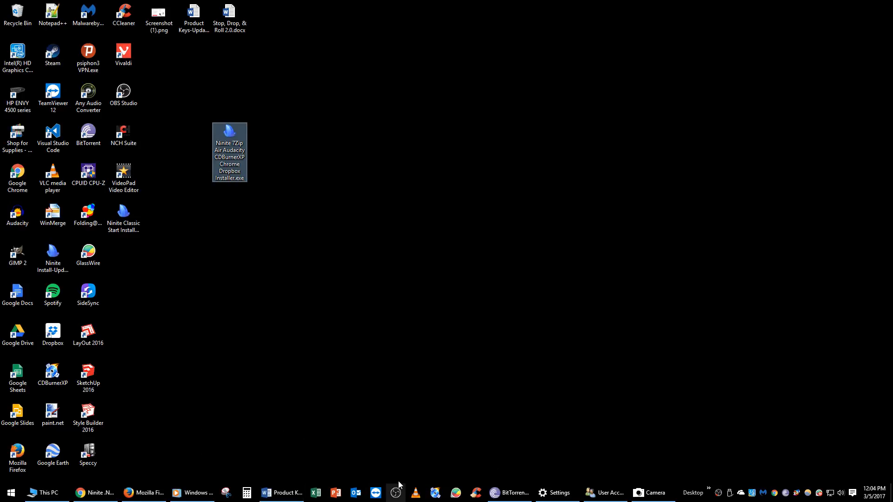
Run the new Ninite installer from the desktop, expand its details, and move its window up to watch the per-application status
double_click(223, 152)
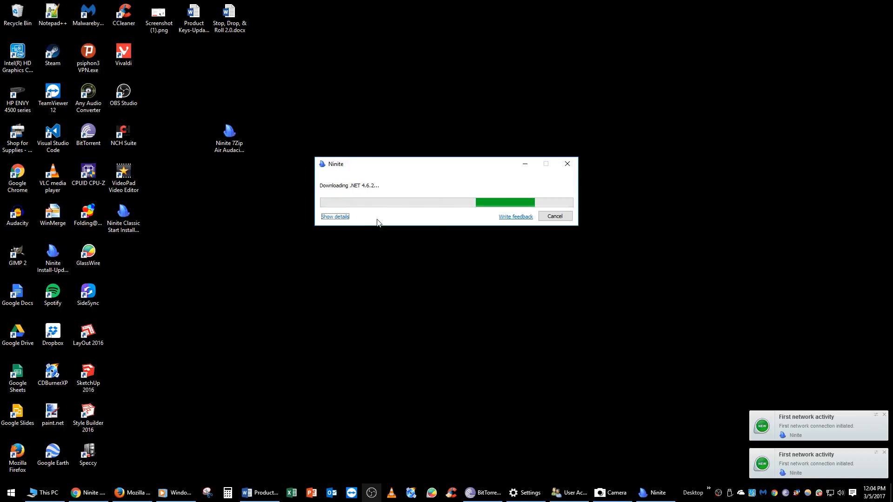
click(336, 217)
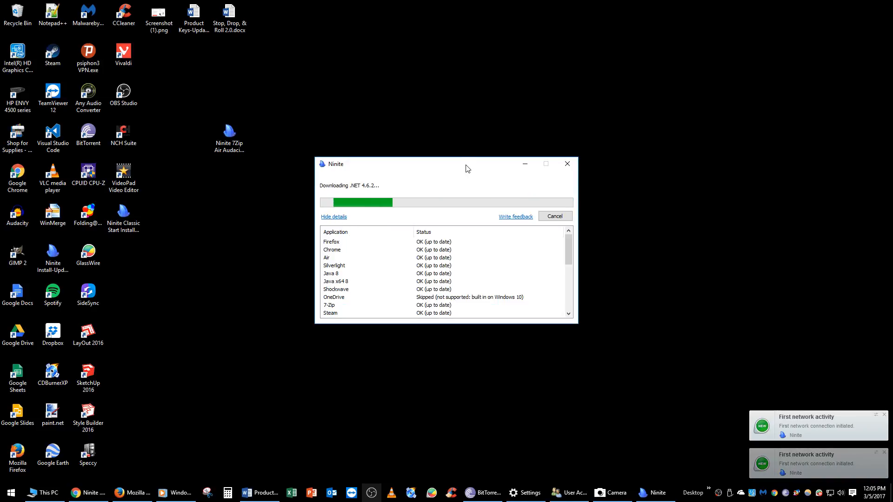
drag(494, 167, 464, 121)
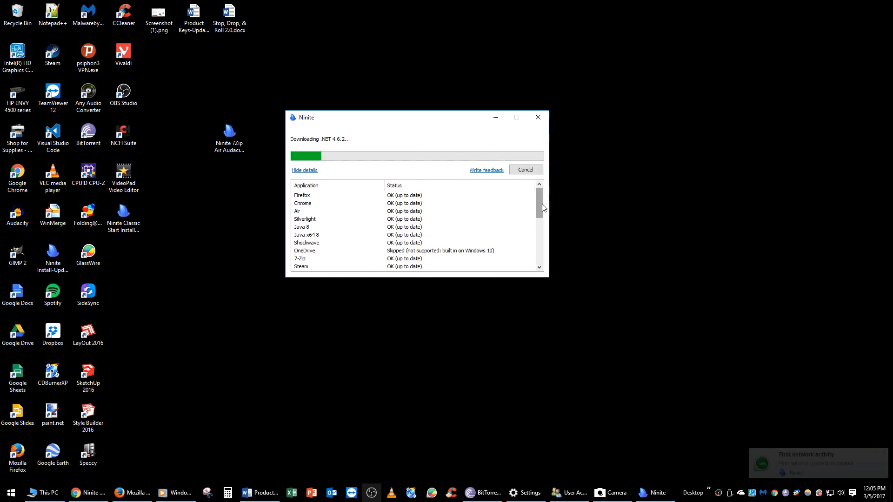
drag(538, 202, 432, 196)
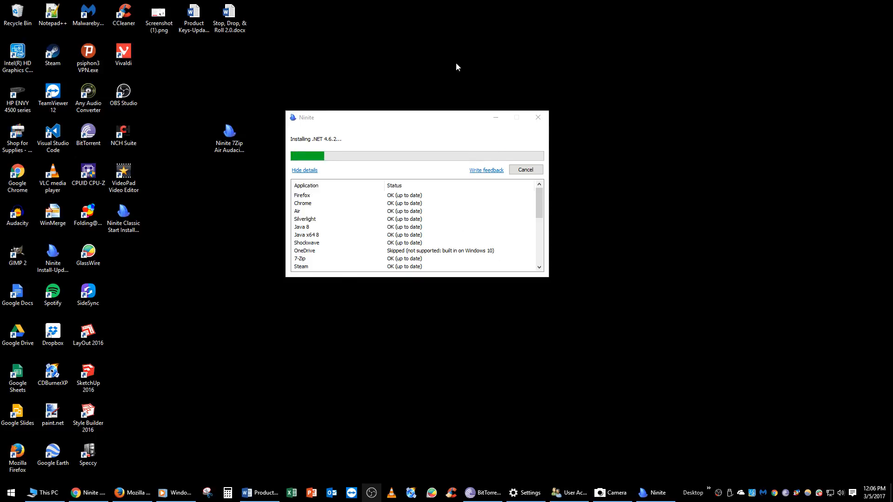
click(411, 117)
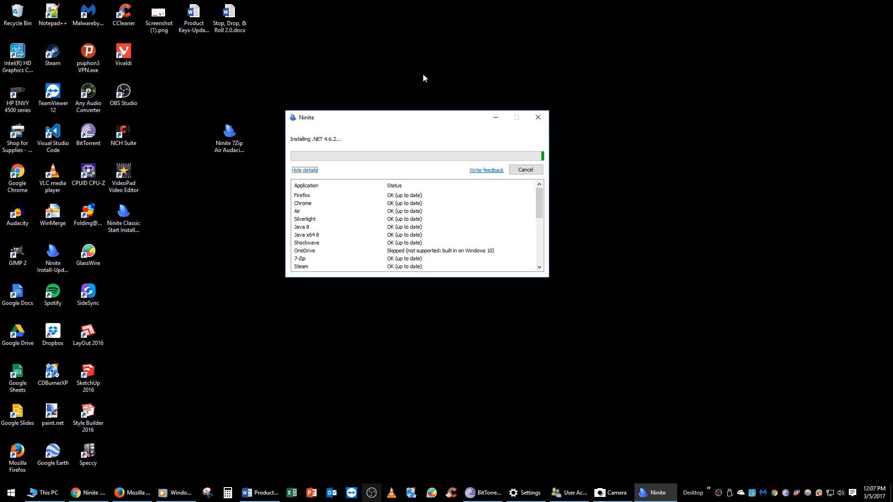
Switch to Chrome, return to the Ninite app selection page, and enlarge the page zoom by two levels
click(96, 500)
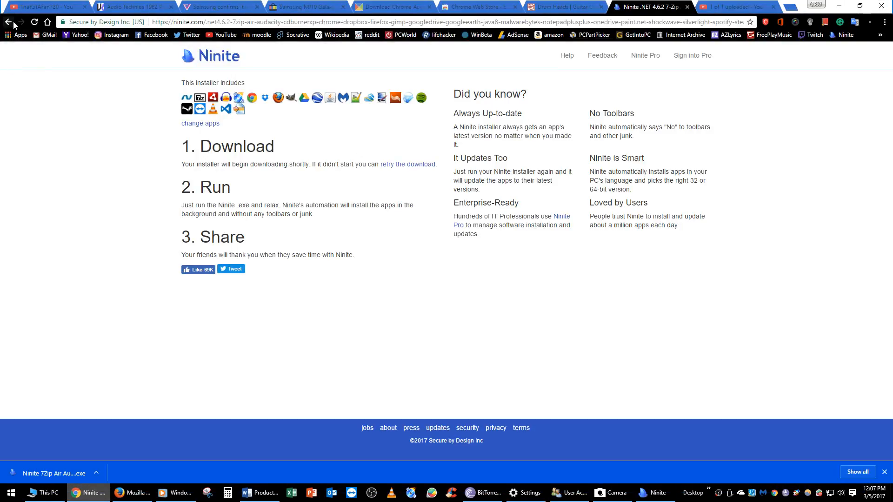
click(11, 23)
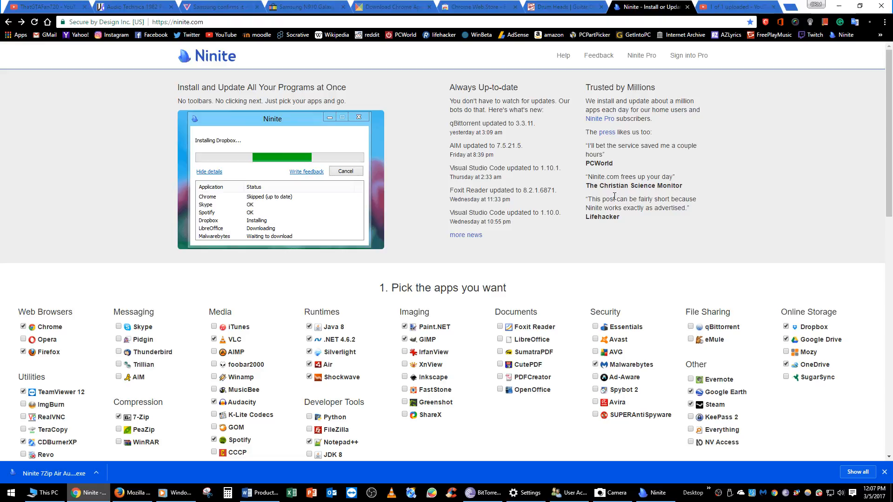
click(884, 22)
click(857, 109)
click(857, 110)
click(380, 130)
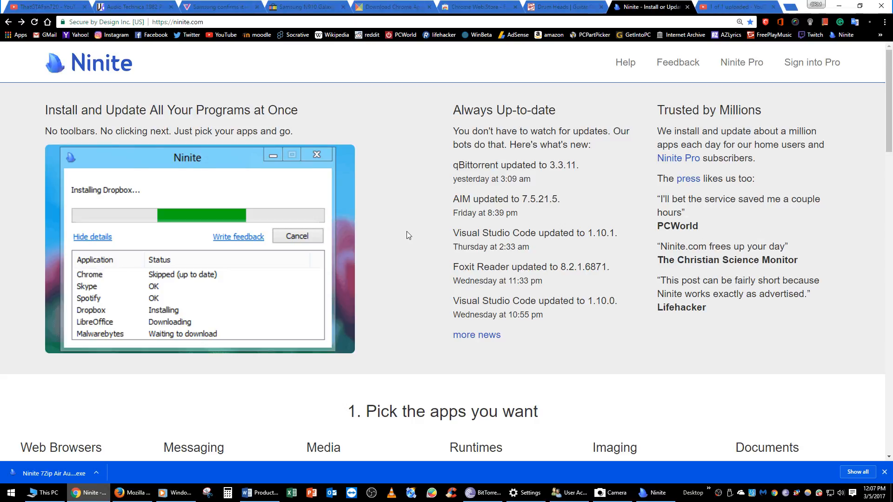
Examine the app categories, the selected apps and the custom installer download section on the Ninite page, and close the browser
scroll(409, 221, down, 2)
scroll(410, 221, down, 3)
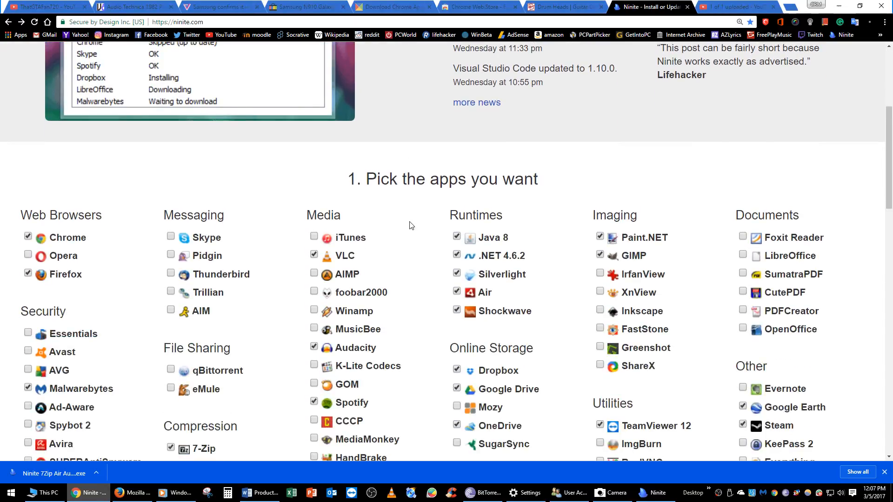
scroll(409, 222, up, 1)
scroll(410, 225, down, 3)
scroll(411, 226, down, 4)
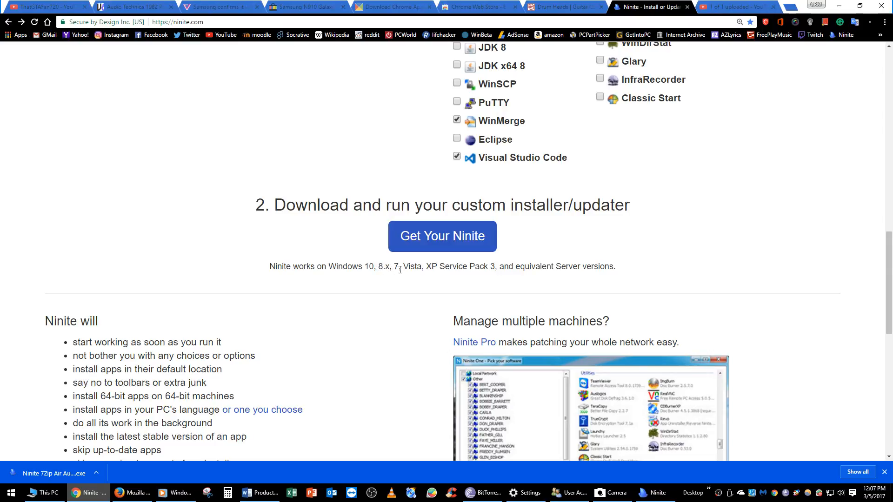
scroll(331, 343, up, 2)
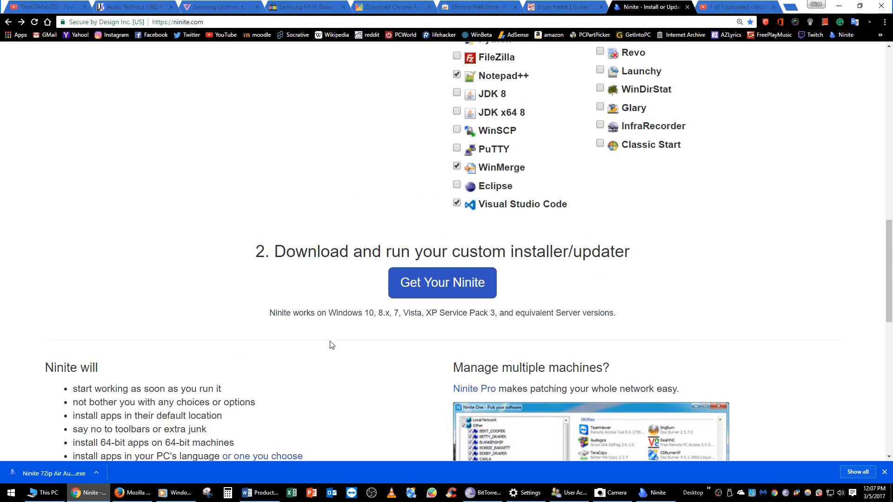
scroll(331, 345, up, 10)
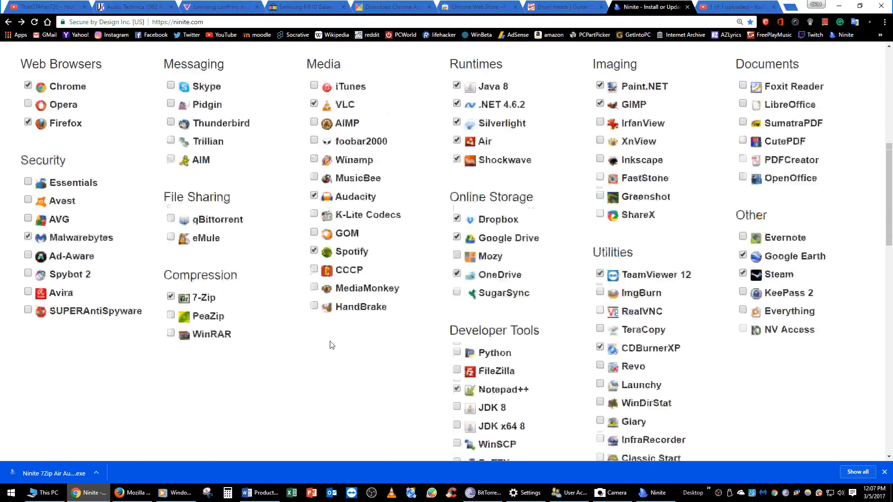
scroll(332, 344, up, 5)
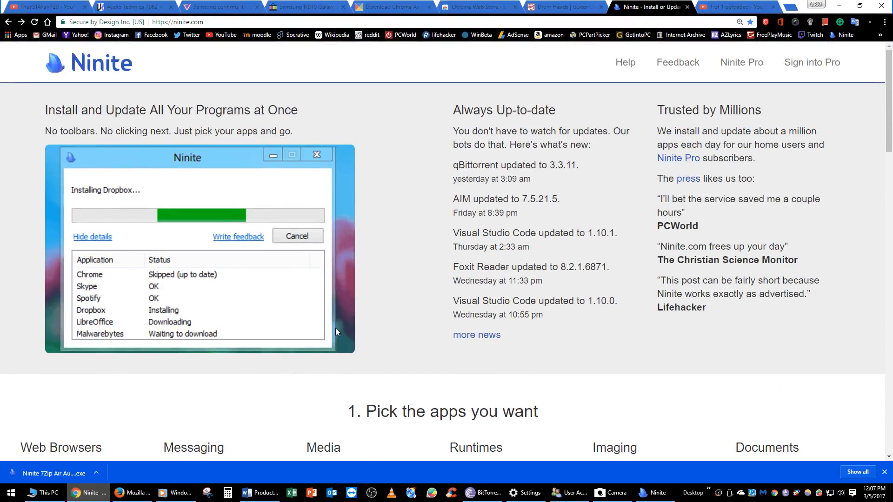
scroll(413, 367, down, 4)
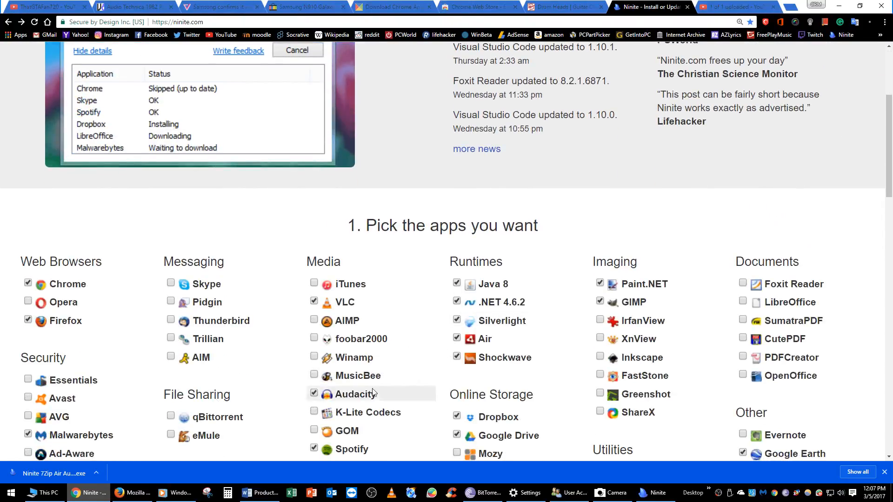
scroll(389, 353, up, 4)
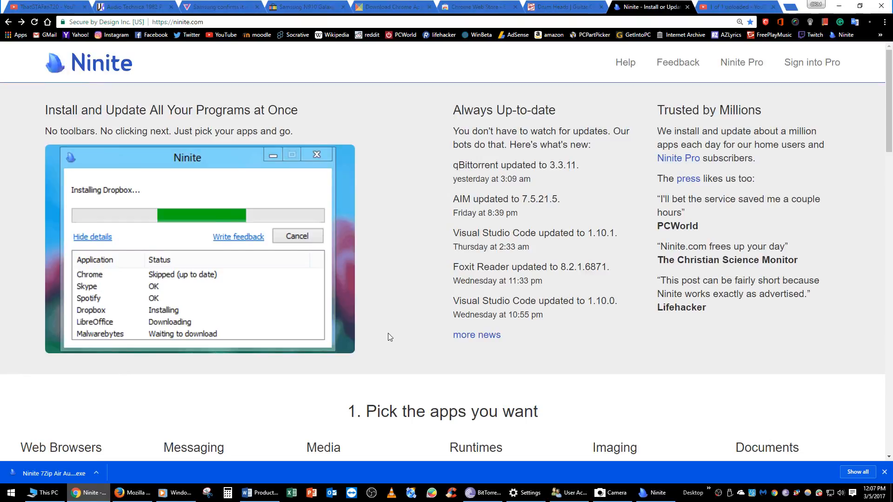
scroll(437, 160, down, 6)
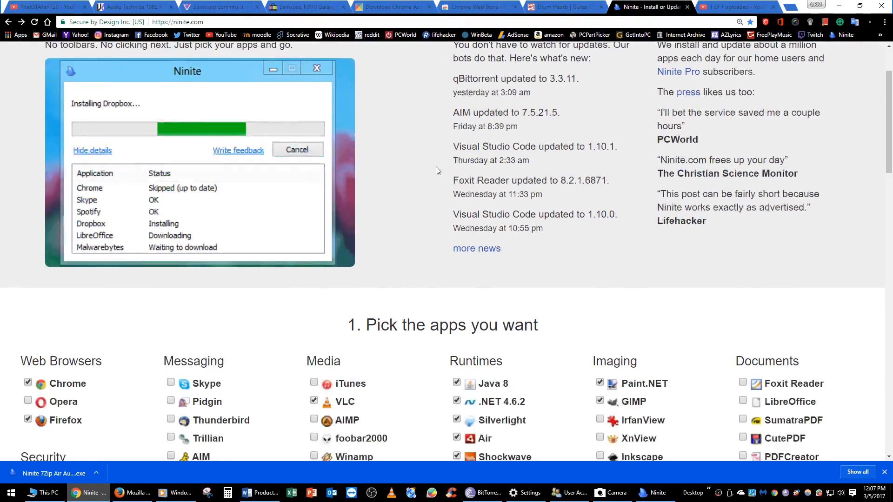
scroll(455, 146, down, 1)
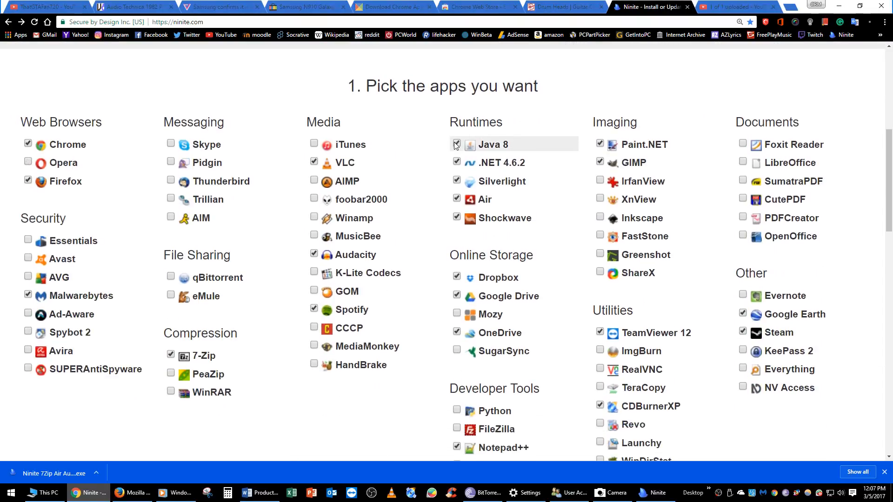
scroll(455, 146, down, 1)
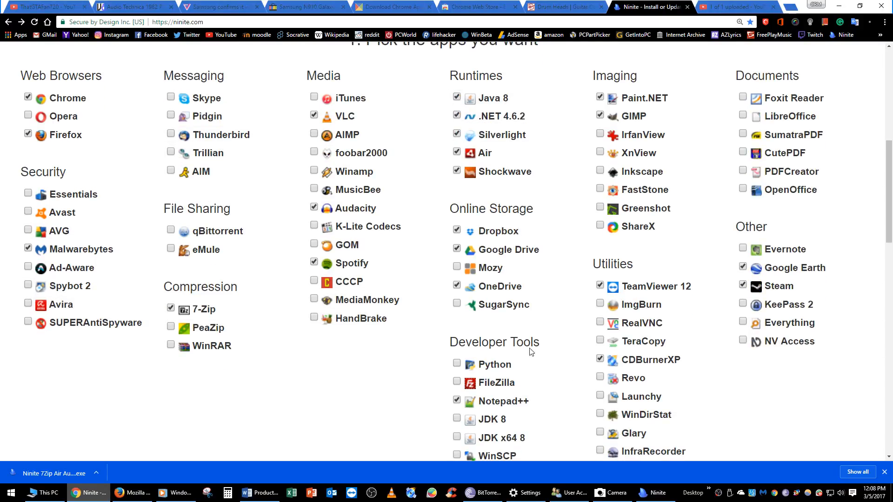
scroll(488, 310, down, 1)
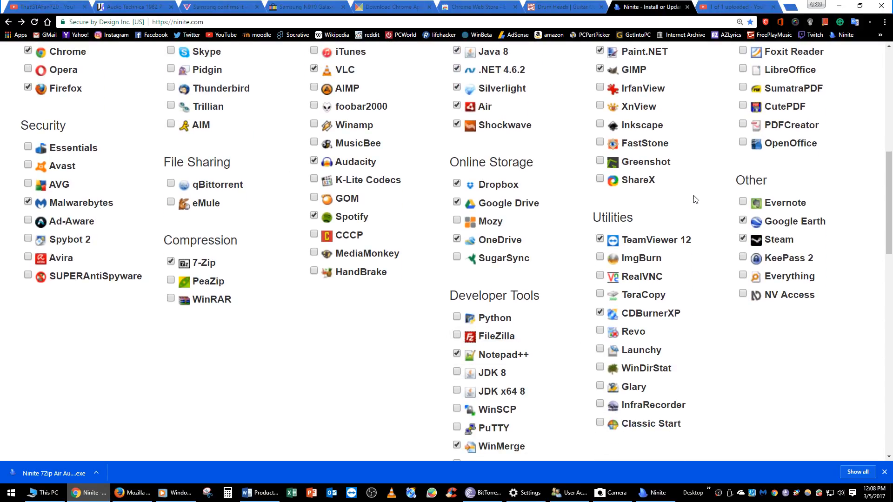
scroll(729, 235, up, 3)
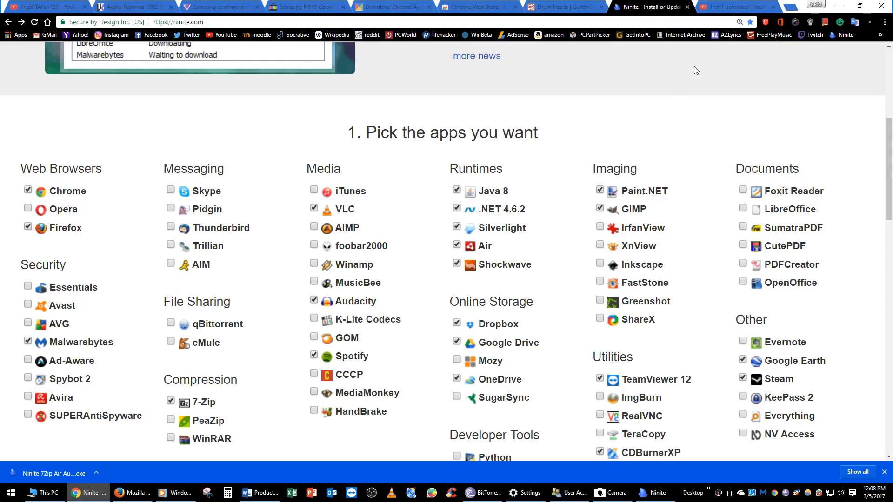
drag(802, 7, 0, 96)
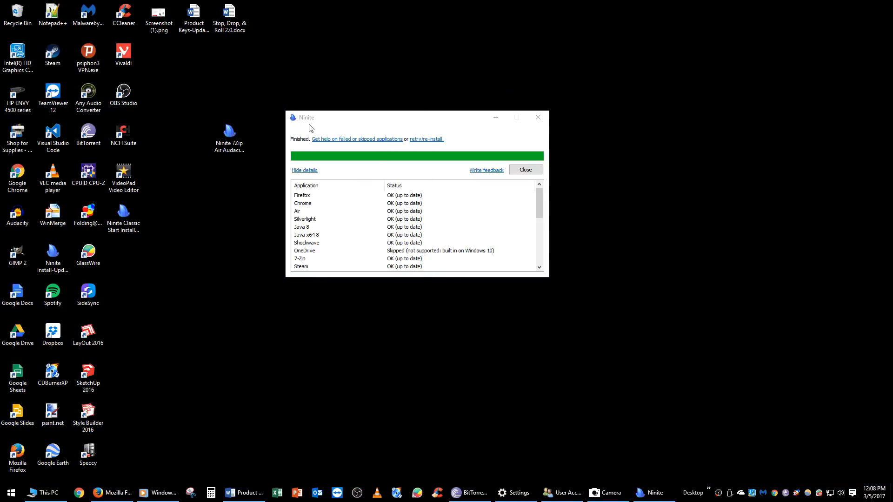
Review the status of every application through the end of the Ninite installer's list, and close the installer
click(391, 131)
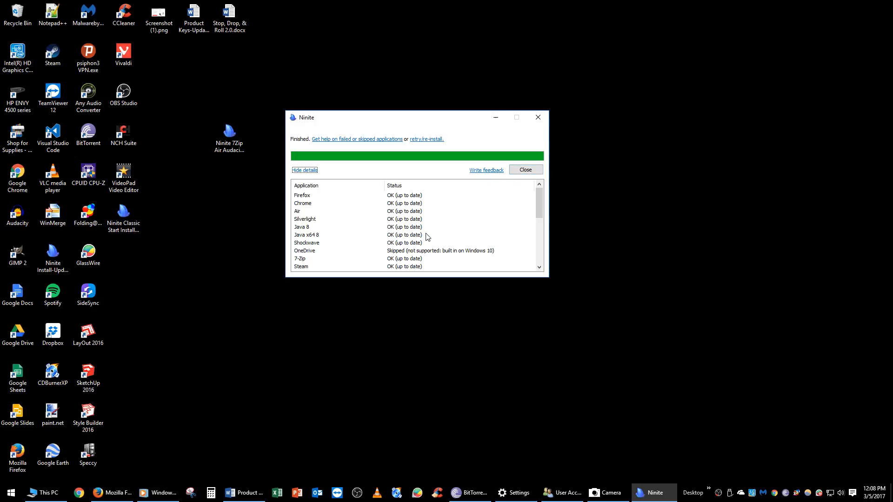
scroll(450, 233, down, 1)
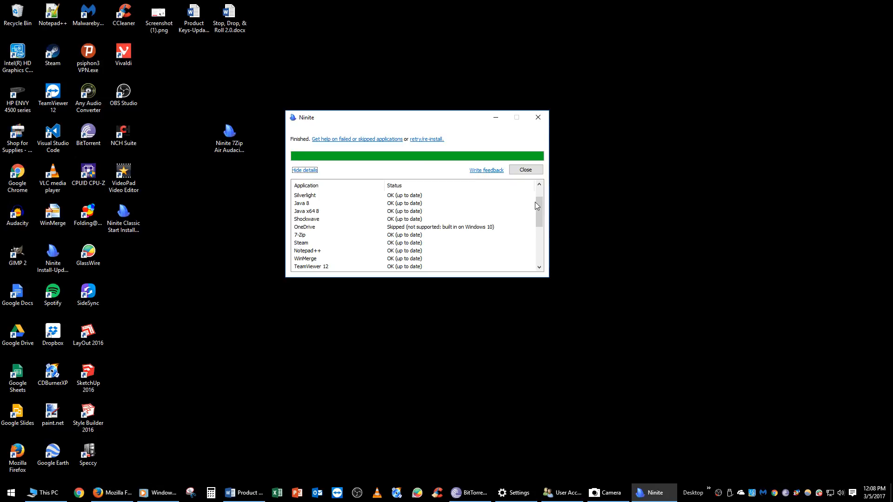
drag(535, 202, 533, 248)
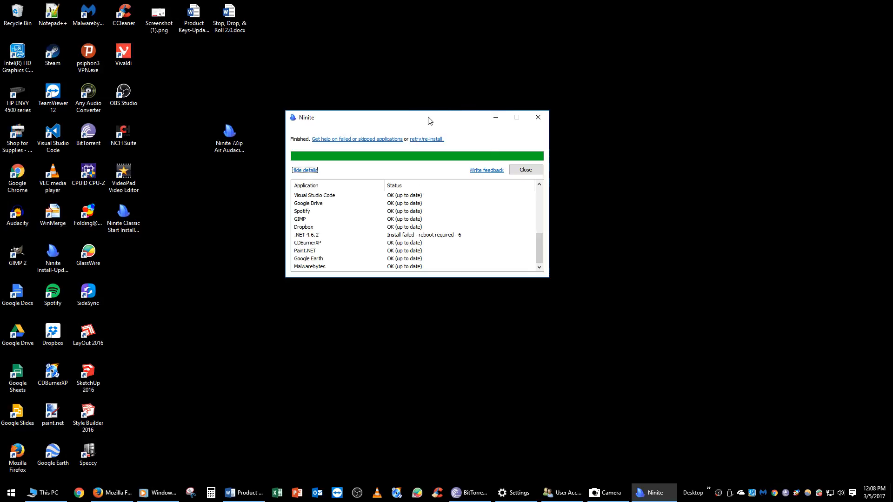
click(522, 171)
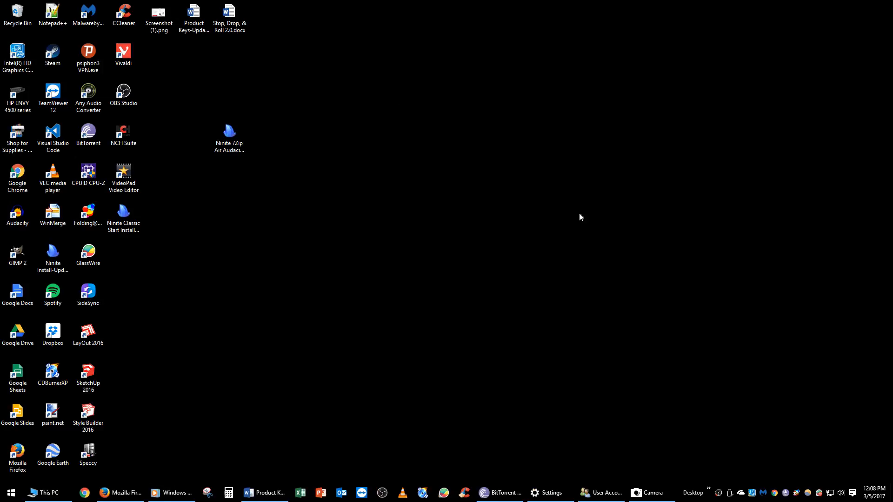